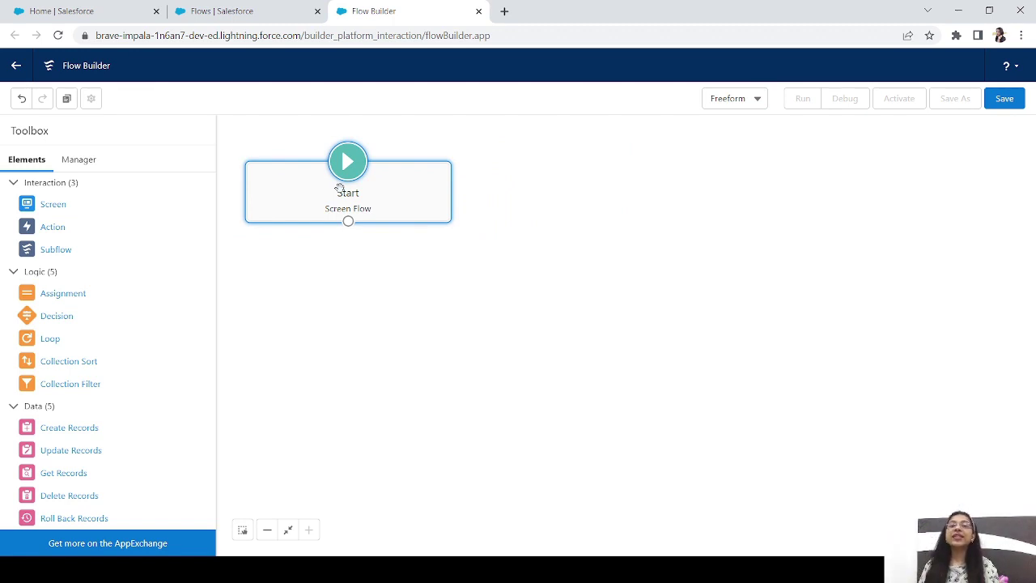
Step: Start a new Variable resource named RecordVariable and bring up its Data Type options
click(78, 161)
click(55, 229)
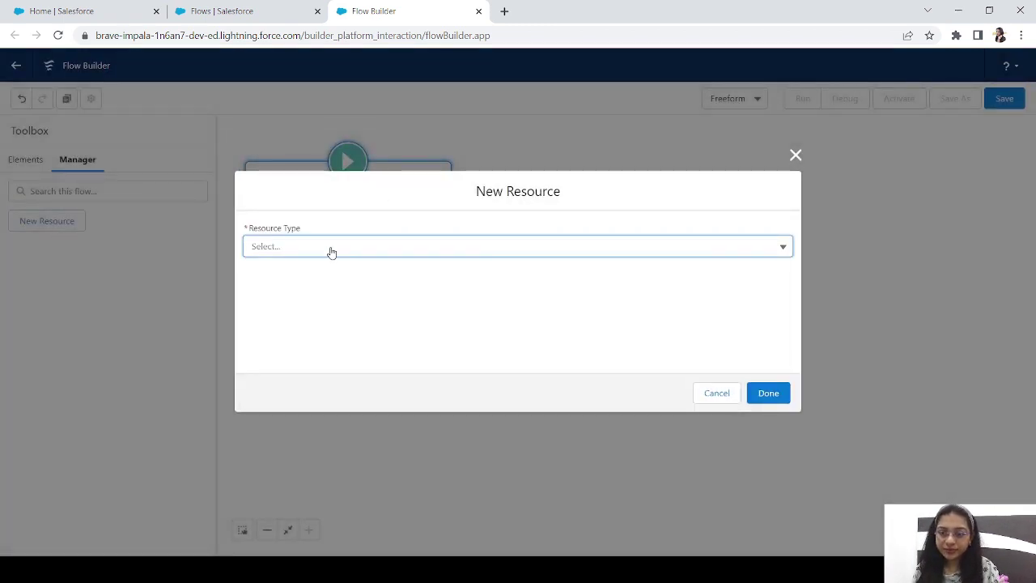
click(331, 252)
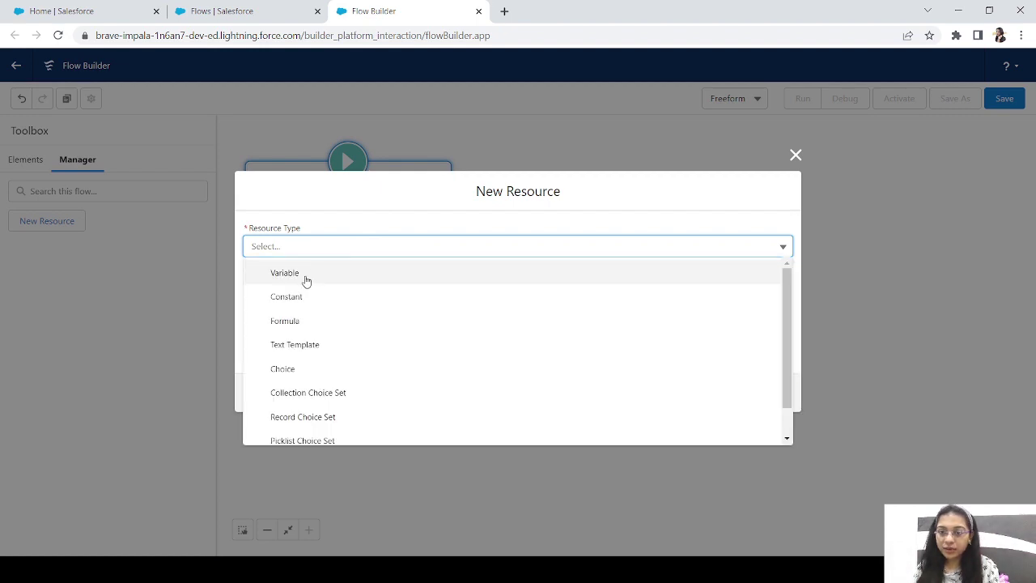
click(306, 275)
click(305, 276)
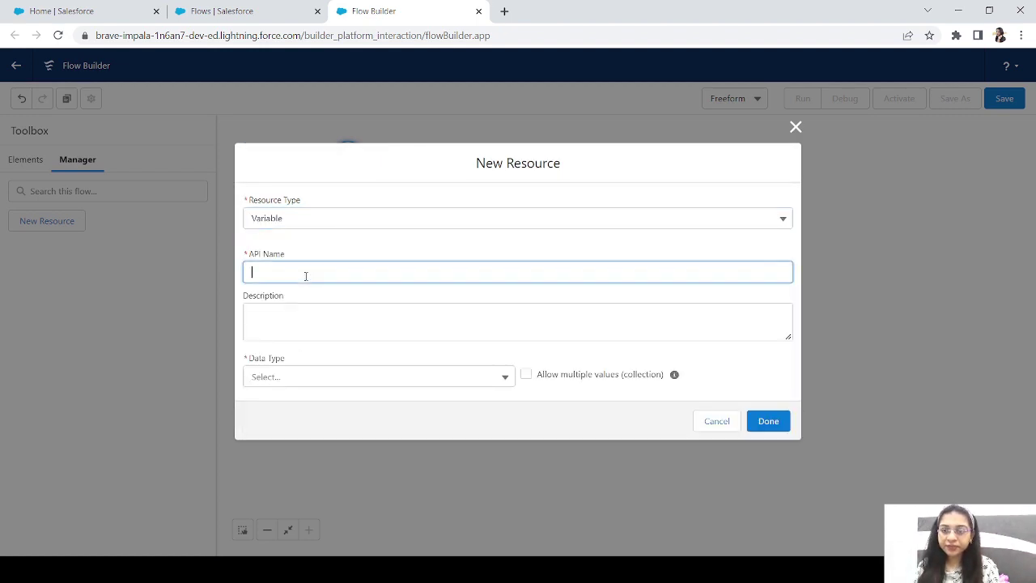
text(Re)
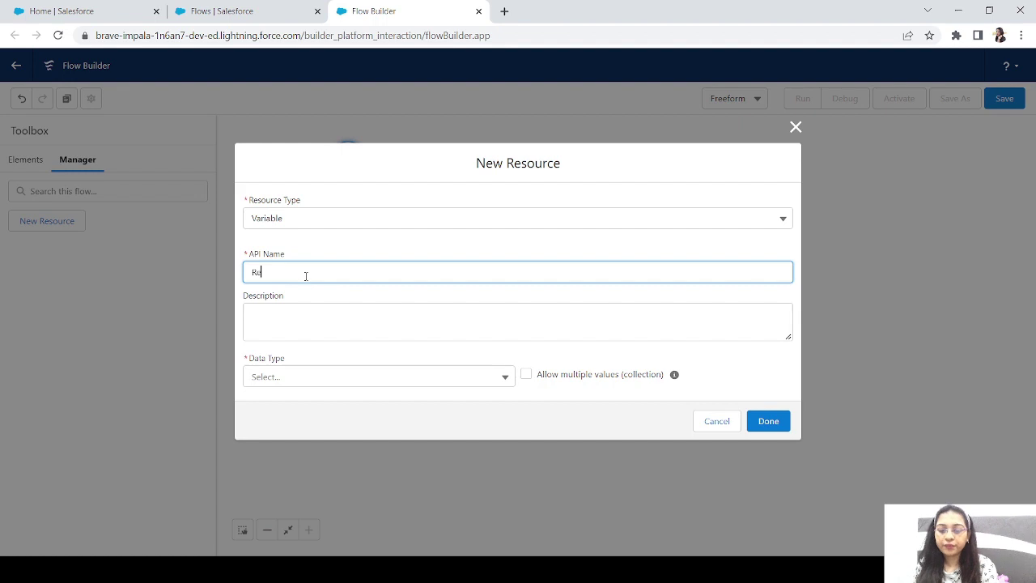
text(cordVariable)
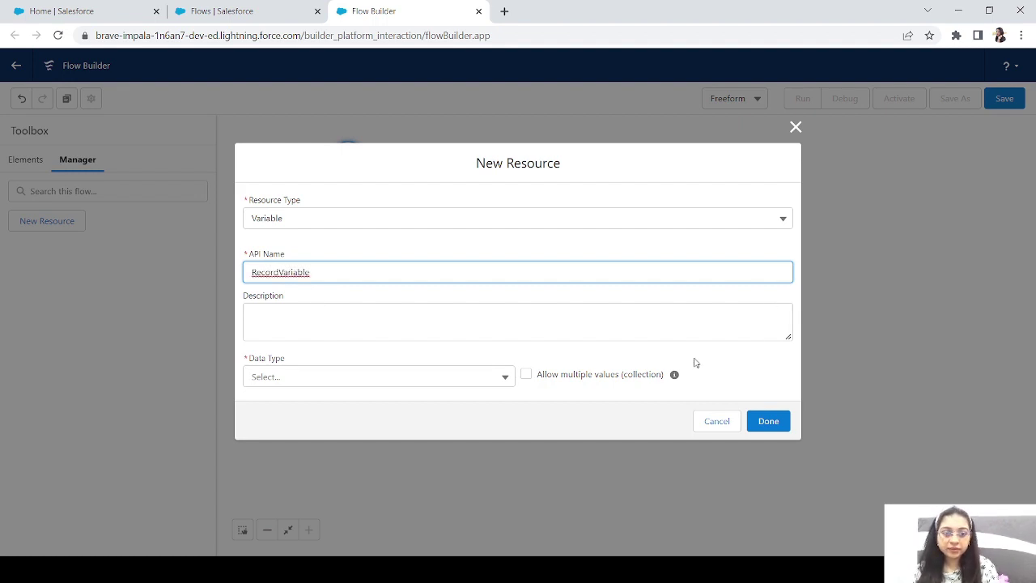
click(452, 385)
click(451, 384)
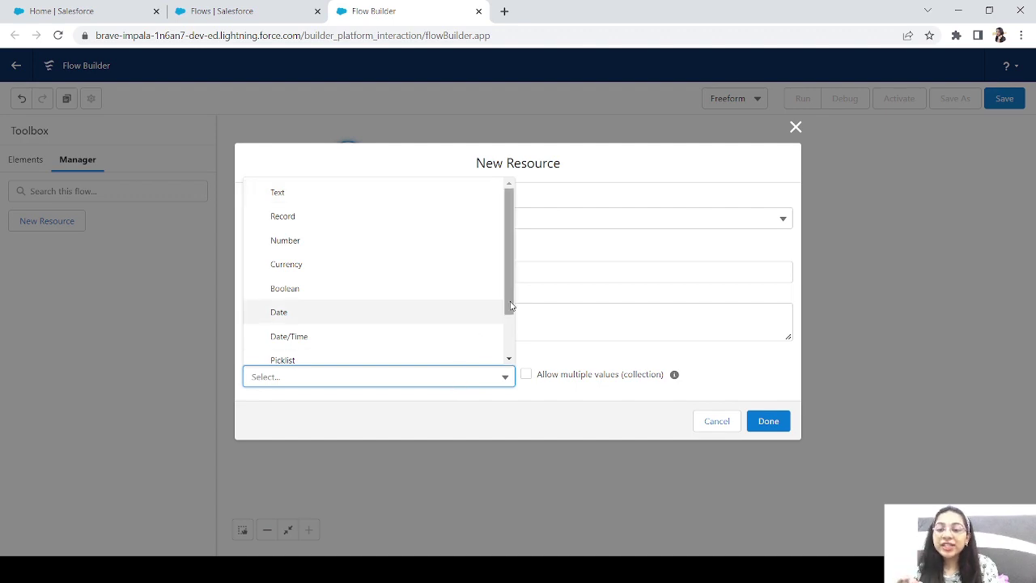
drag(506, 286, 524, 370)
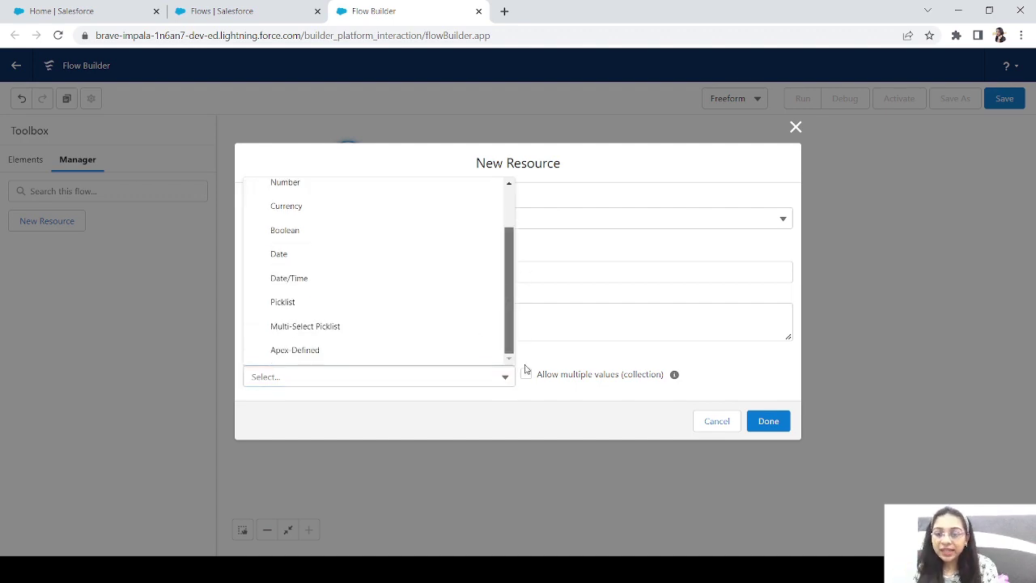
click(524, 369)
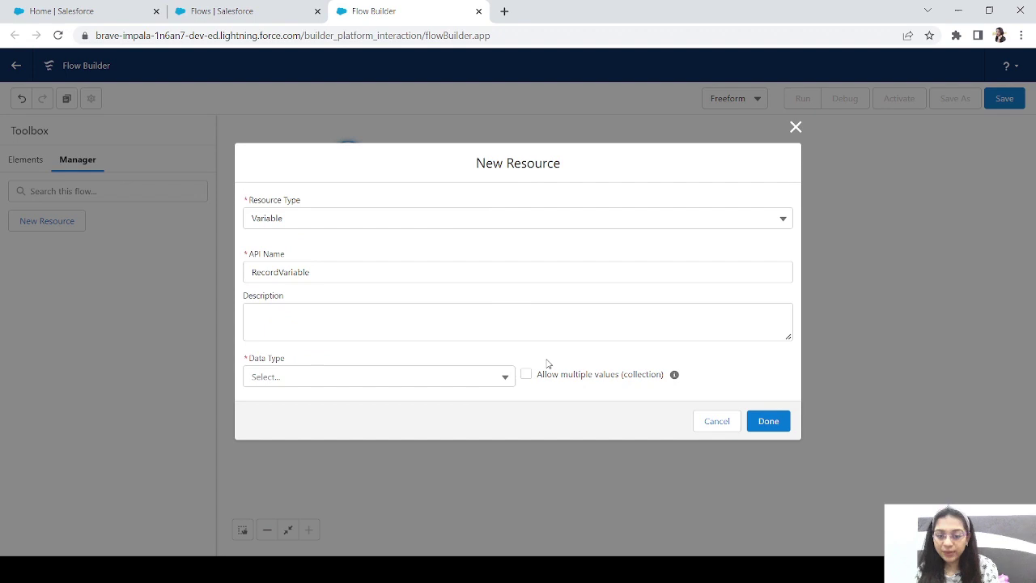
click(499, 380)
click(500, 381)
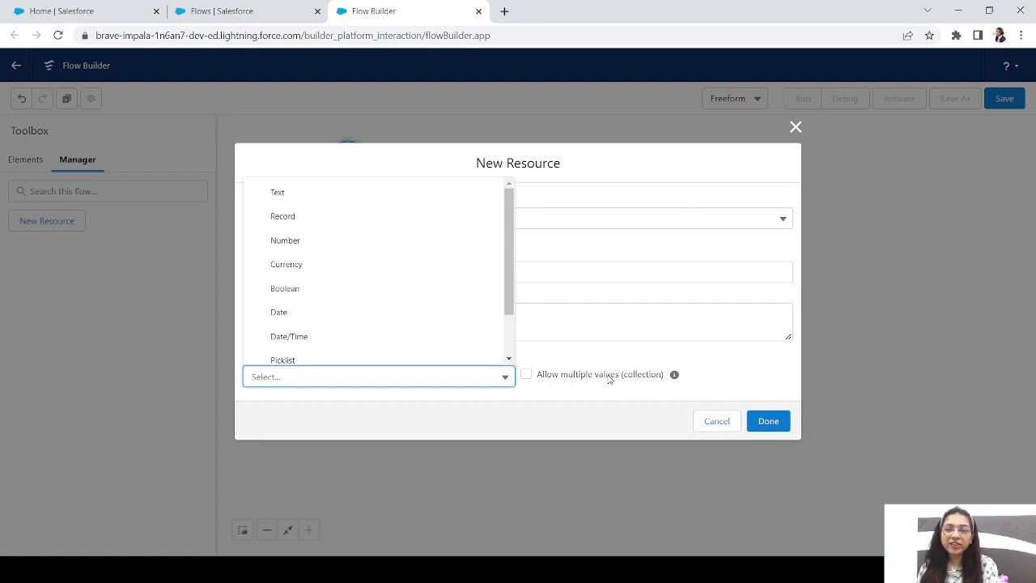
click(582, 355)
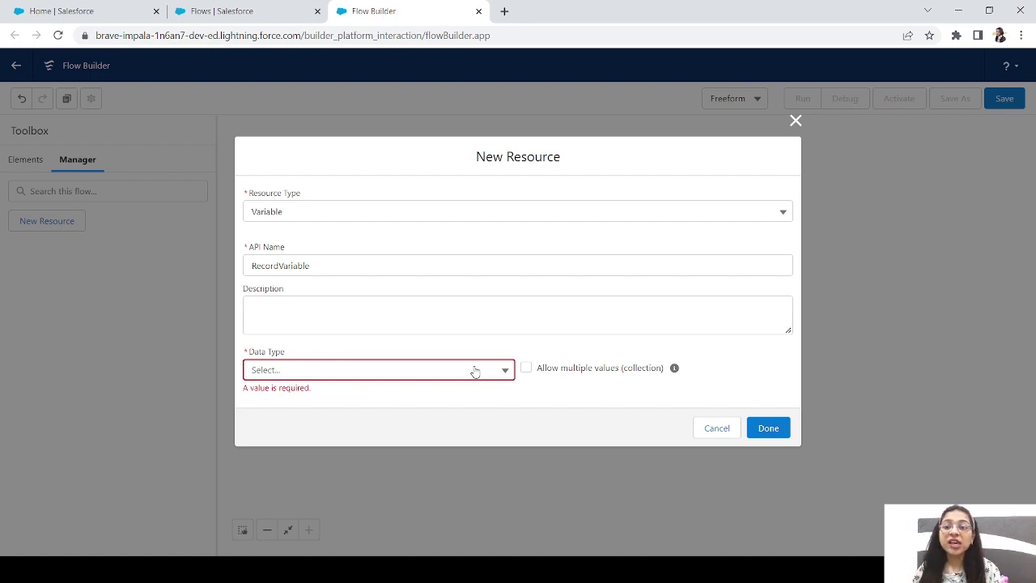
click(323, 376)
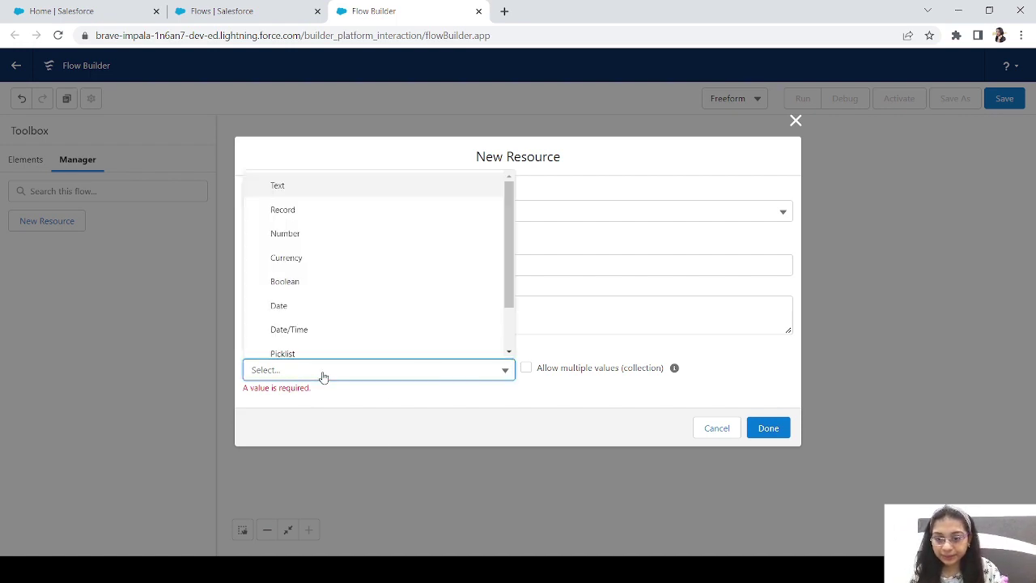
Step: Set the variable's data type to Text with default value 'Text Variable Value', then select its API name
click(282, 193)
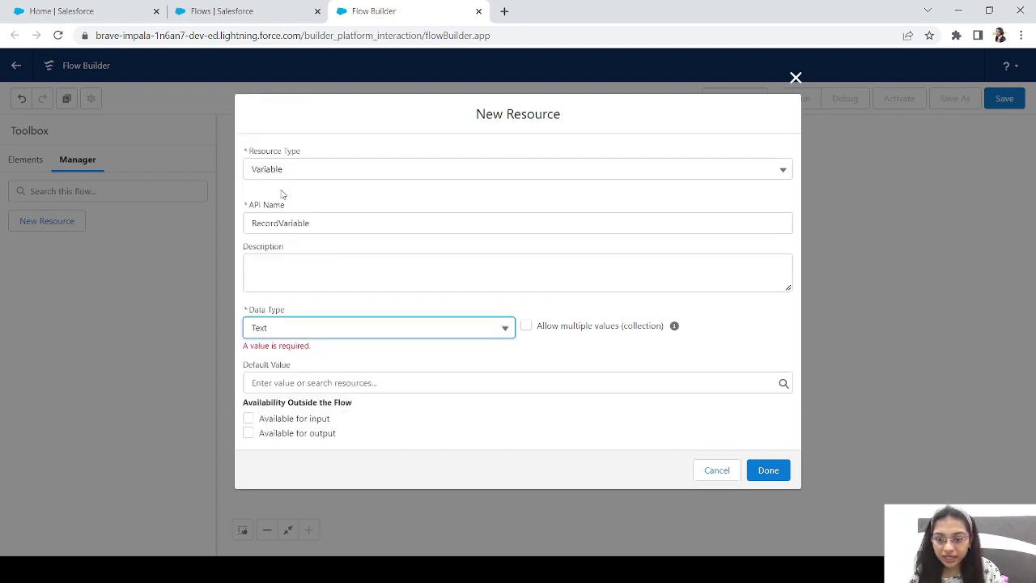
click(279, 384)
text(Test)
key(BackSpace)
key(BackSpace)
text(xt Bo)
key(BackSpace)
key(BackSpace)
text(Variable Value)
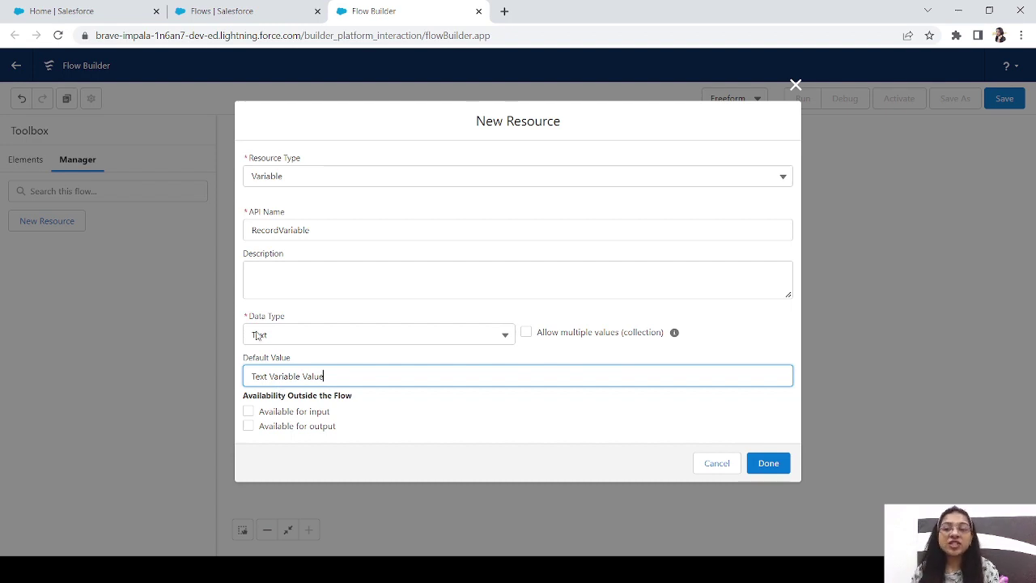
double_click(285, 230)
Step: Rename the variable to recordId, clear its default value, and save it
text(reco)
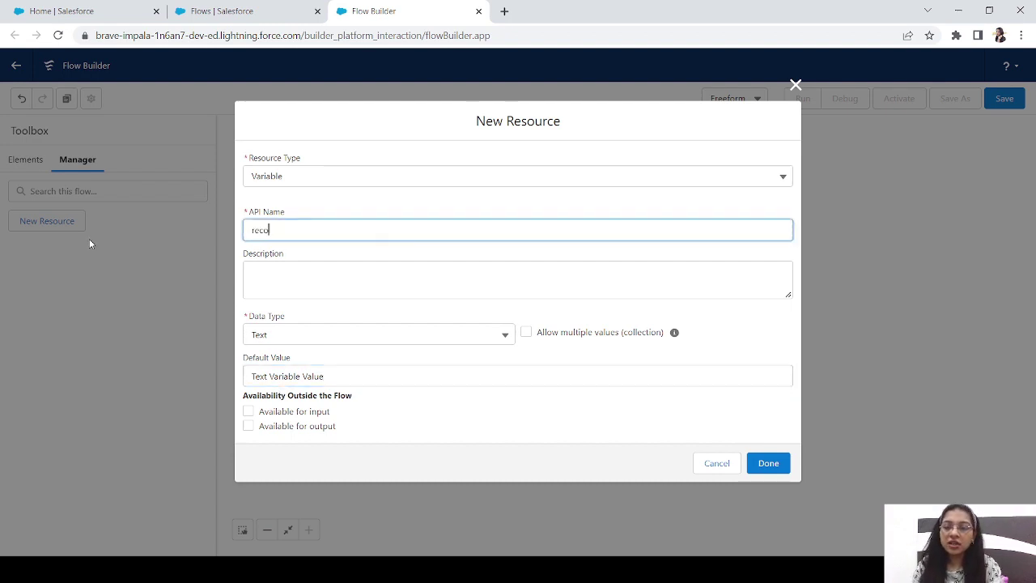
text(rdId)
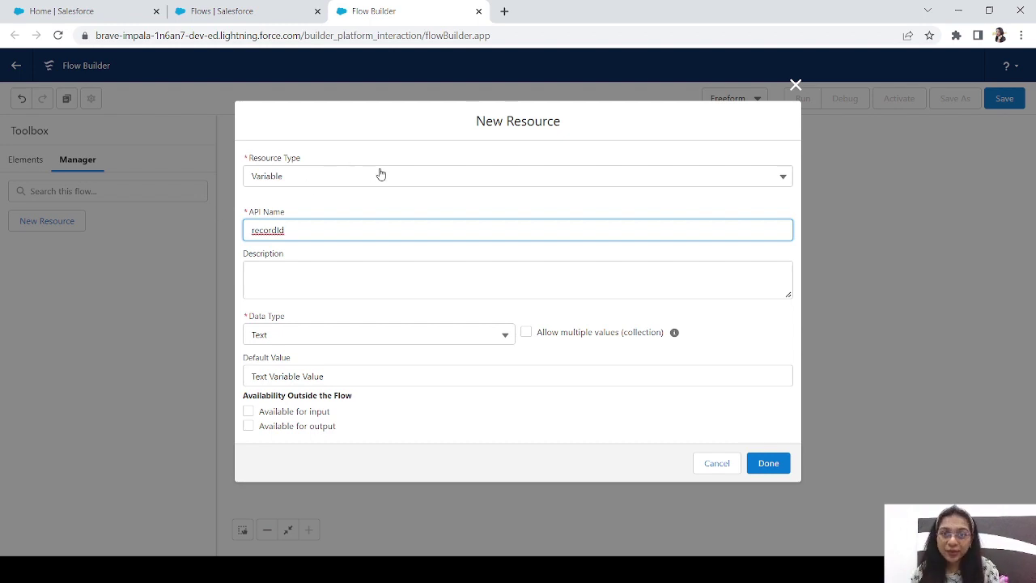
drag(287, 237, 246, 236)
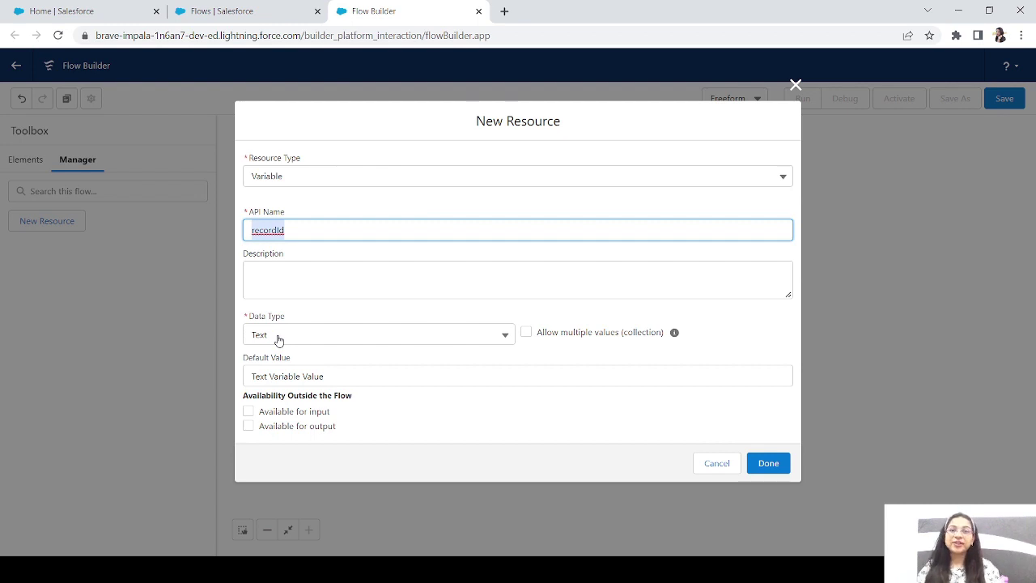
click(327, 374)
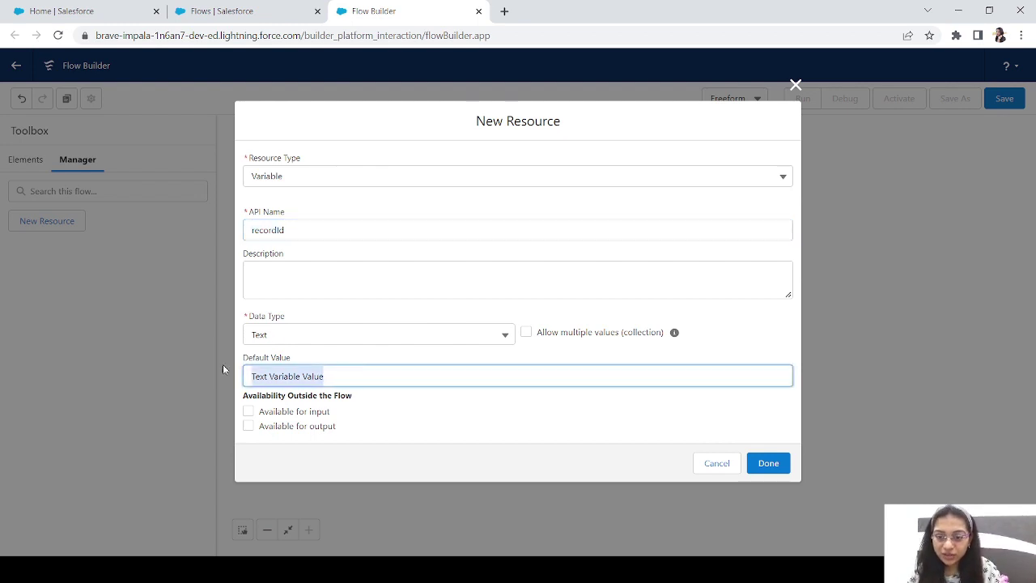
click(493, 433)
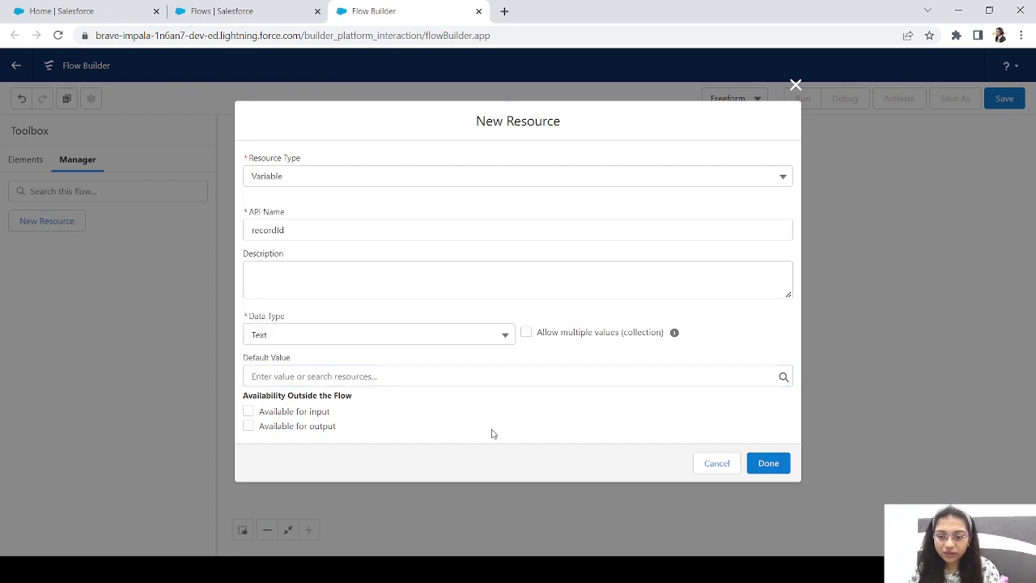
click(768, 466)
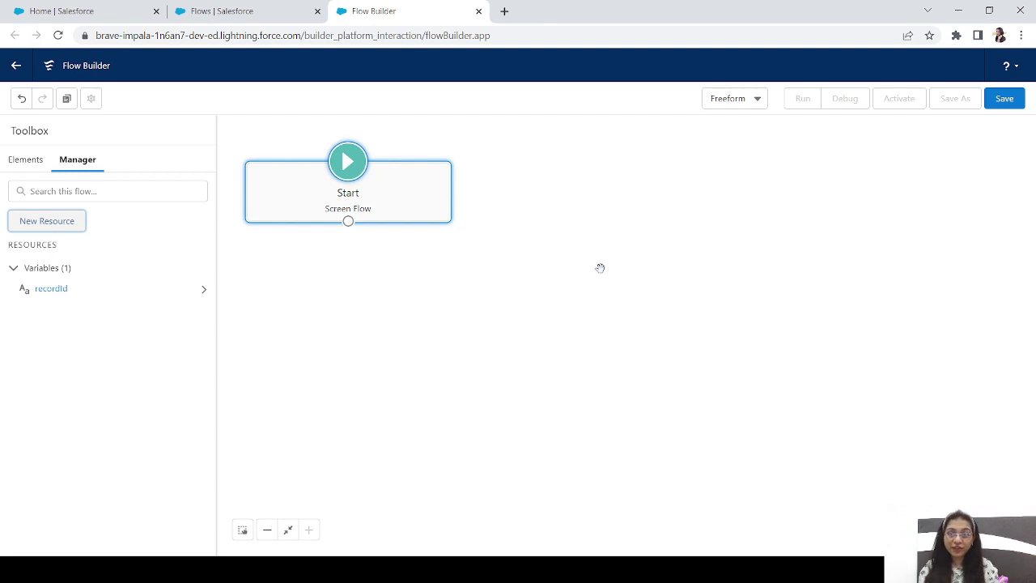
Step: Start another new resource from the Manager panel
click(50, 222)
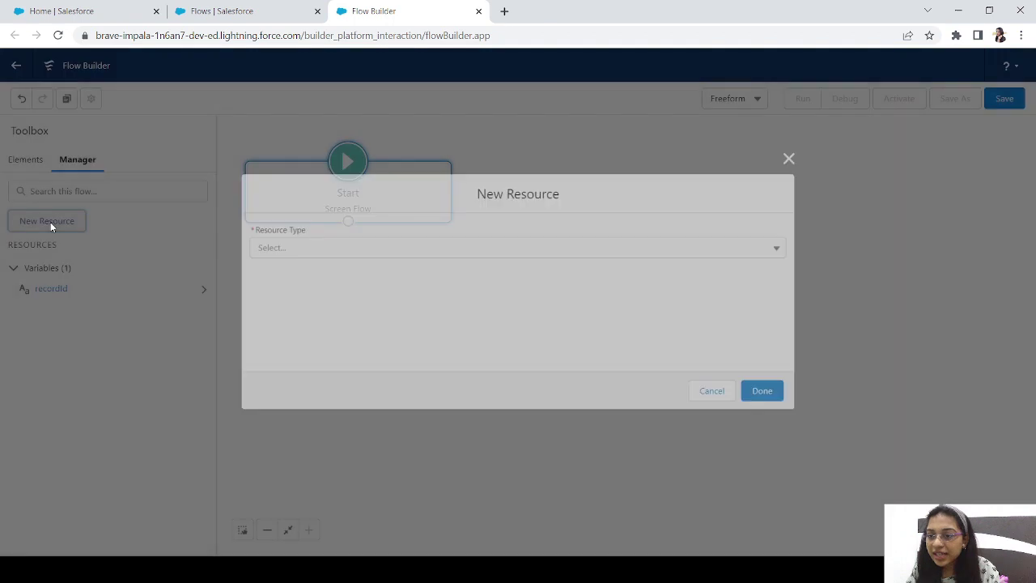
Step: Make the new resource a Variable named AccountRecord
click(323, 253)
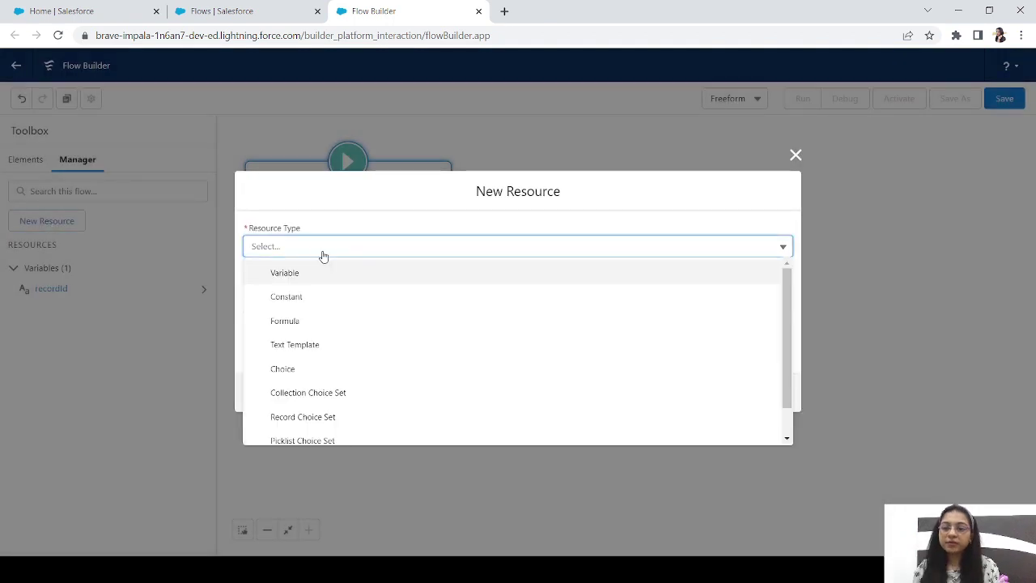
click(279, 277)
click(270, 273)
text(AccountRec)
text(ord)
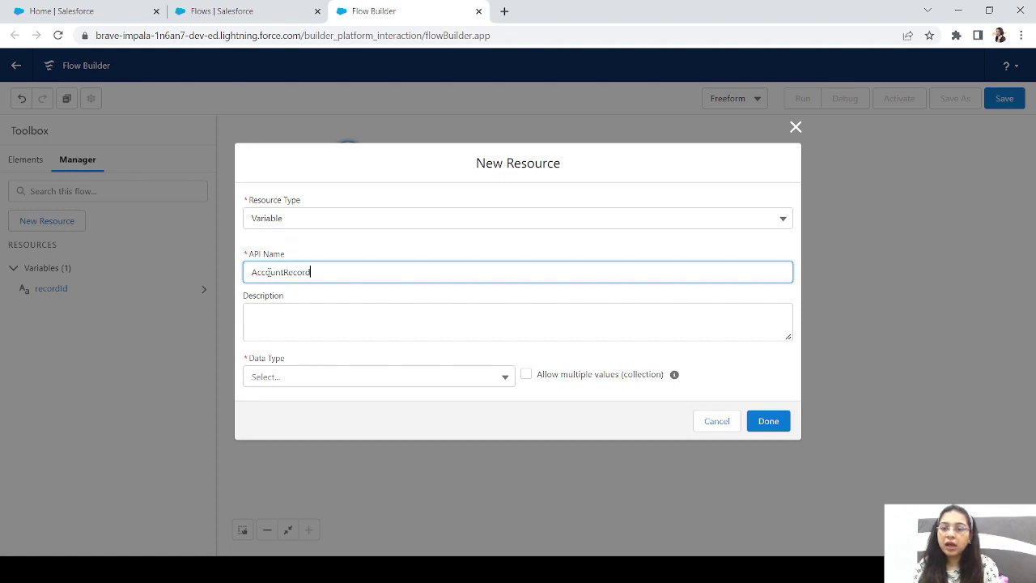
double_click(267, 272)
Step: Give AccountRecord the Record data type with Account as its object
click(308, 379)
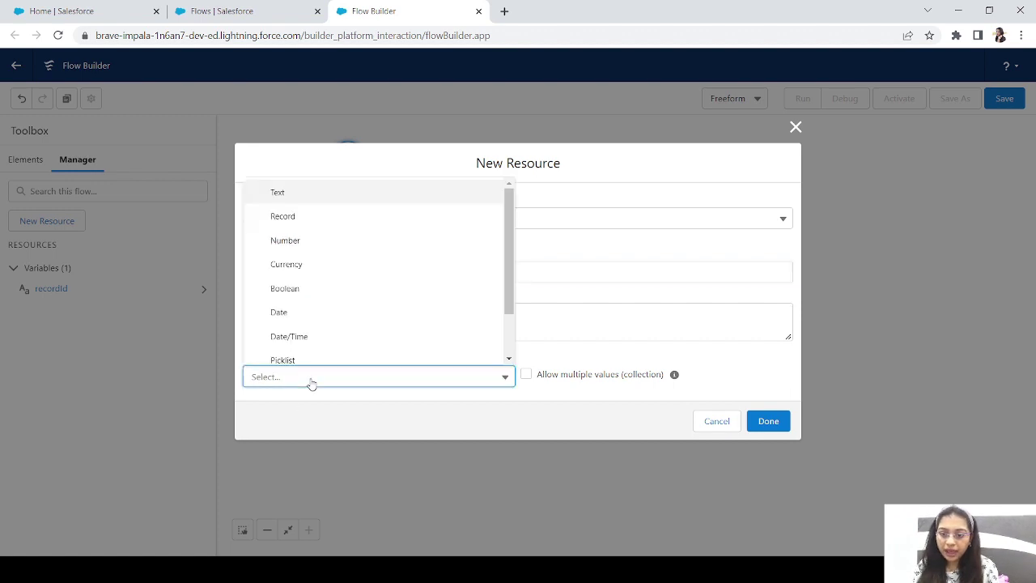
click(296, 218)
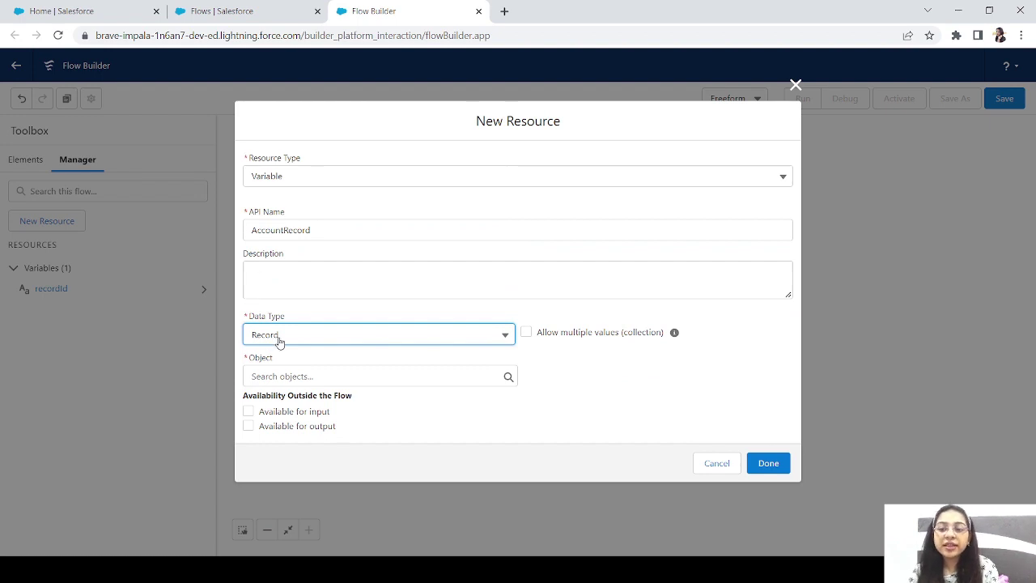
click(329, 377)
text(A)
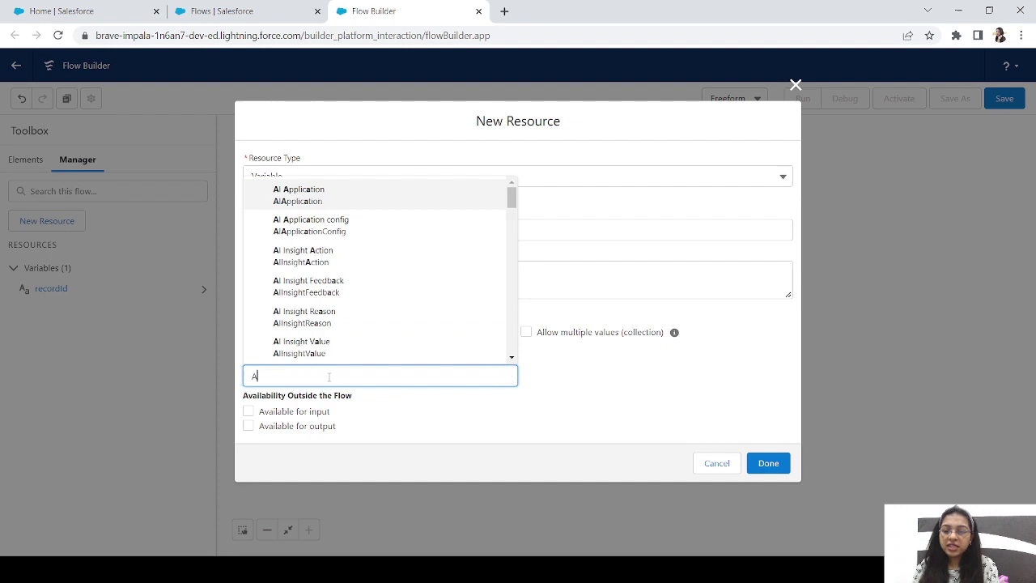
text(ccount)
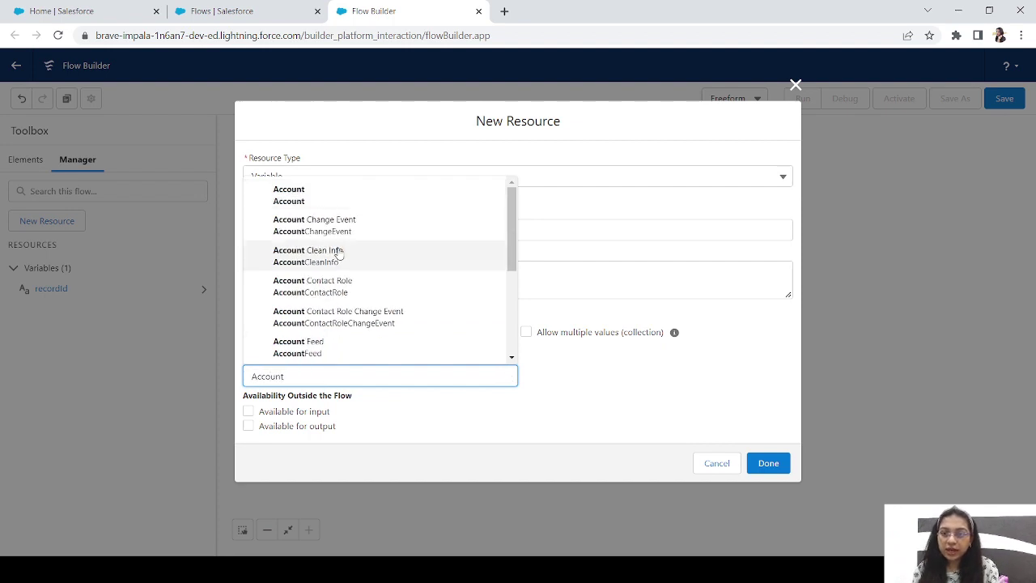
click(313, 192)
click(531, 427)
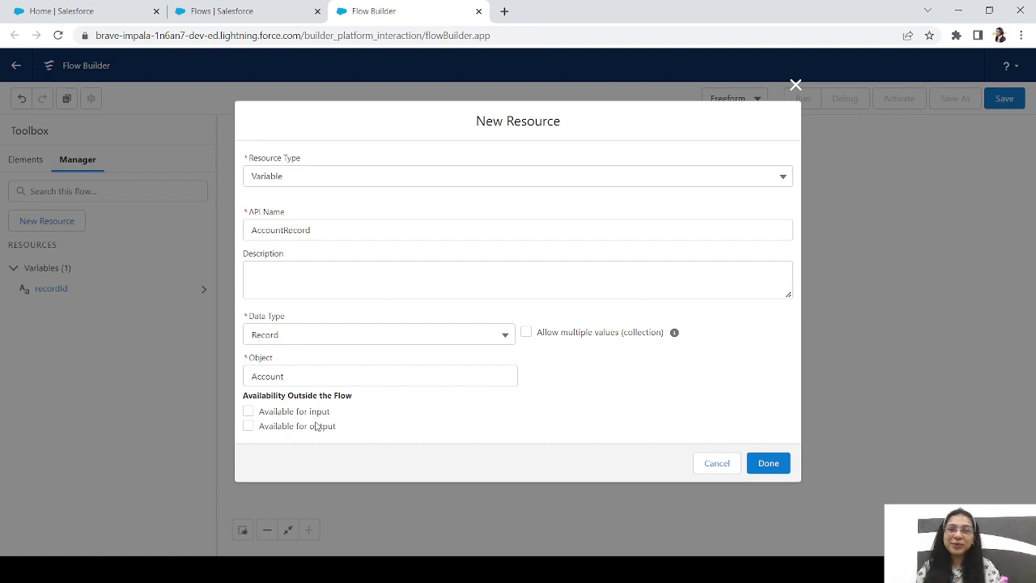
Step: Save the AccountRecord variable with Done
click(774, 466)
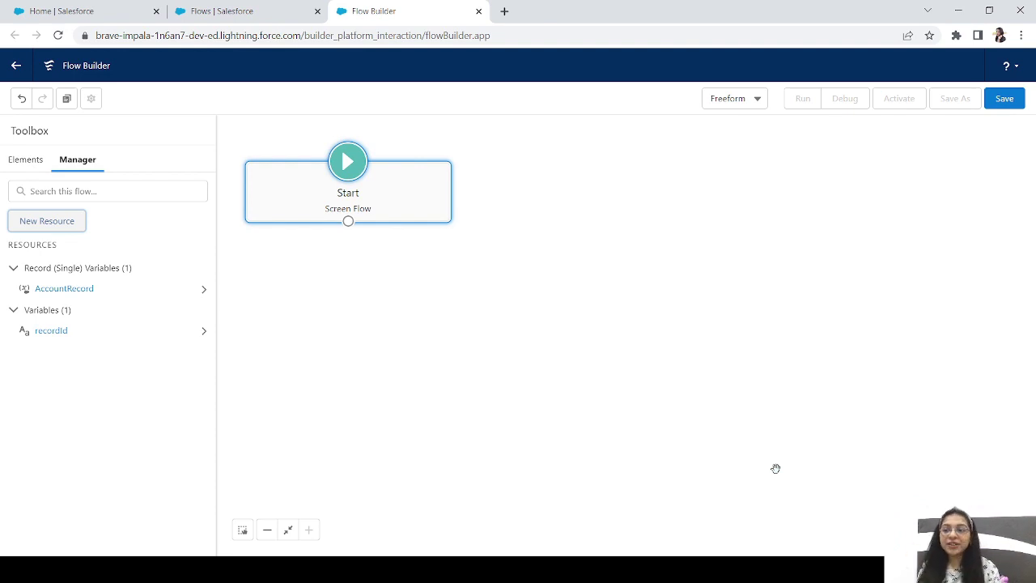
click(65, 290)
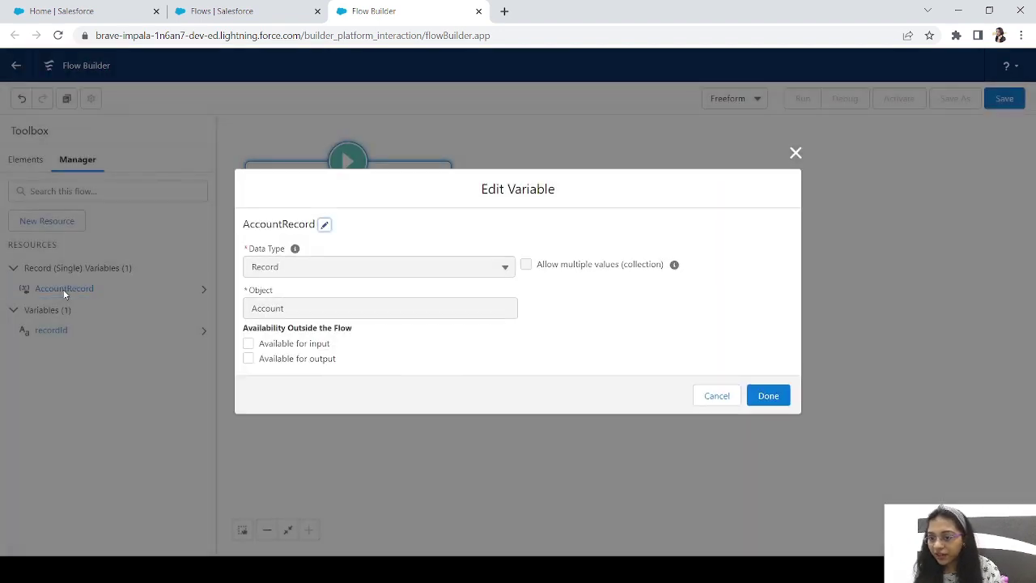
click(796, 154)
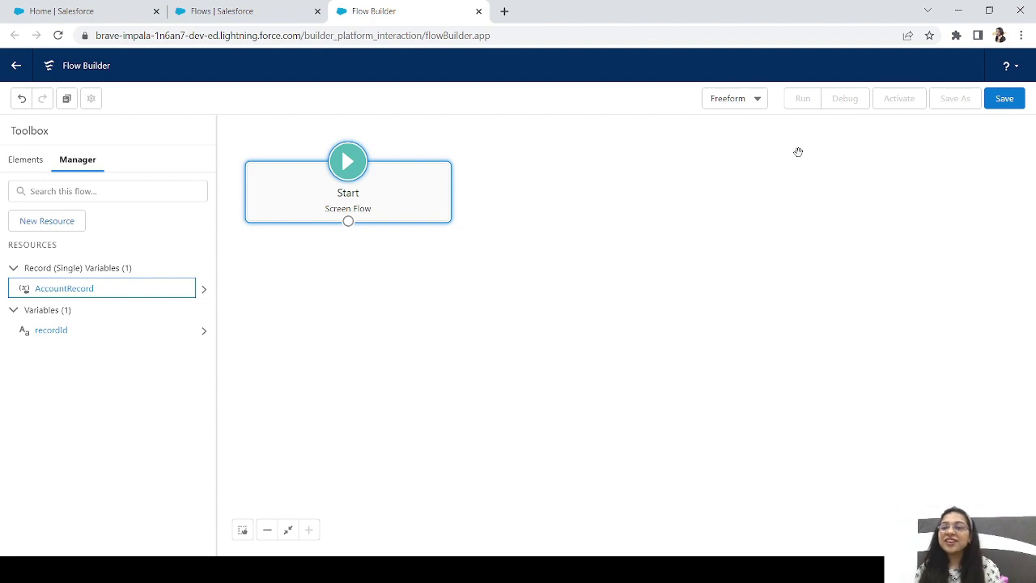
Step: Review AccountRecord's settings, then show the Toolbox Elements list
double_click(67, 292)
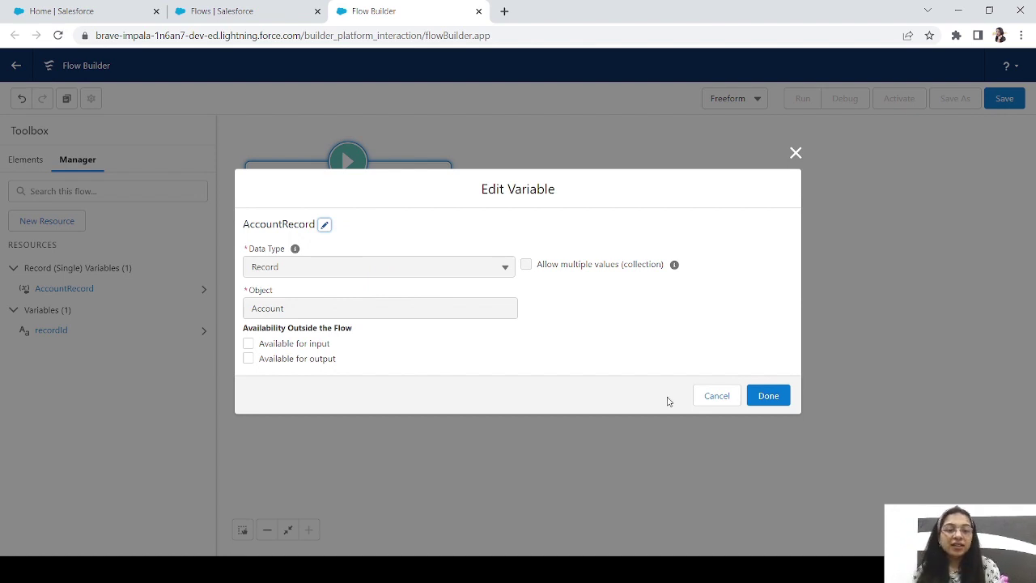
click(768, 396)
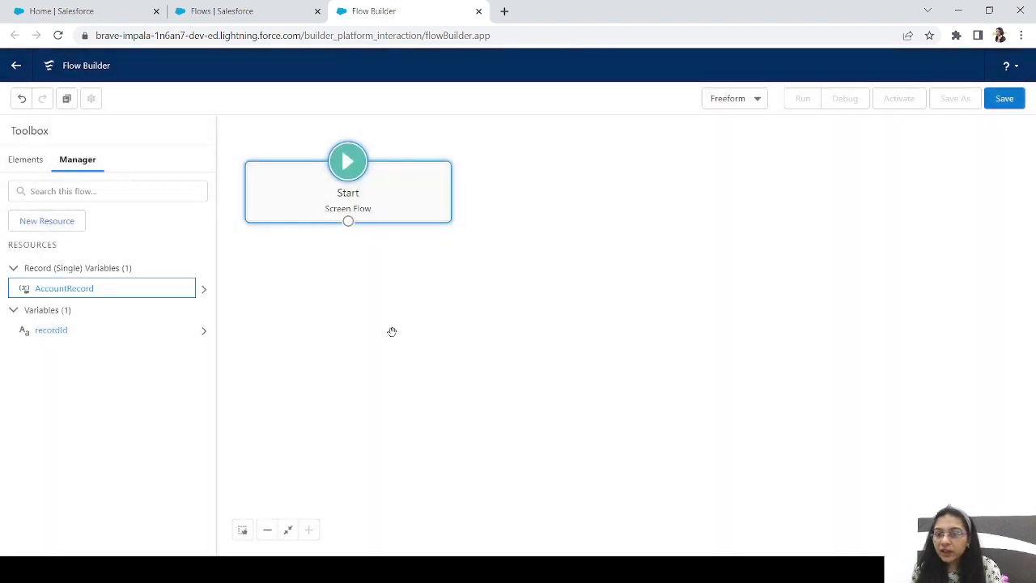
click(27, 168)
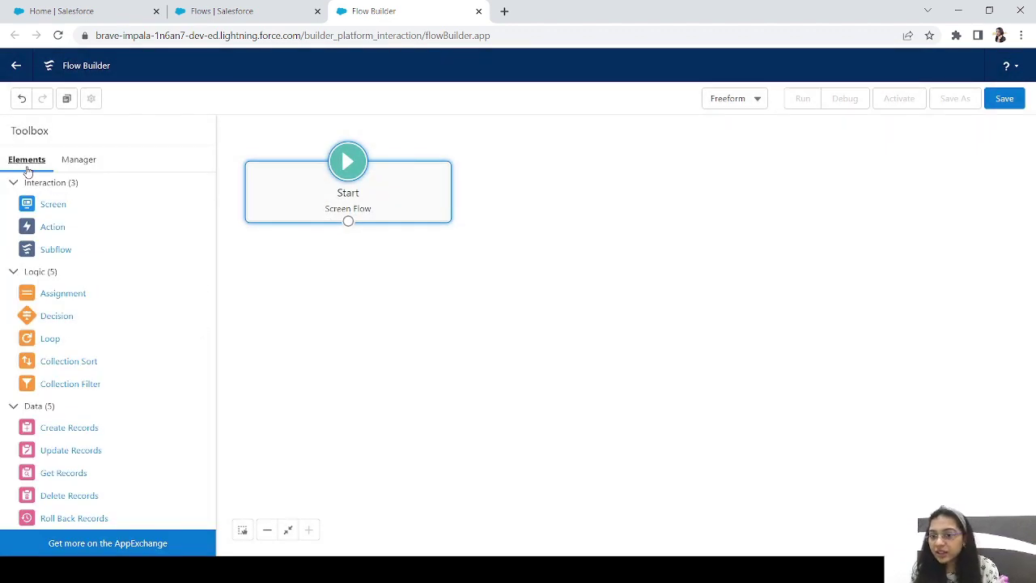
Step: Switch to the Flows browser tab showing the Deep Cloning Example - V2 flow
click(245, 10)
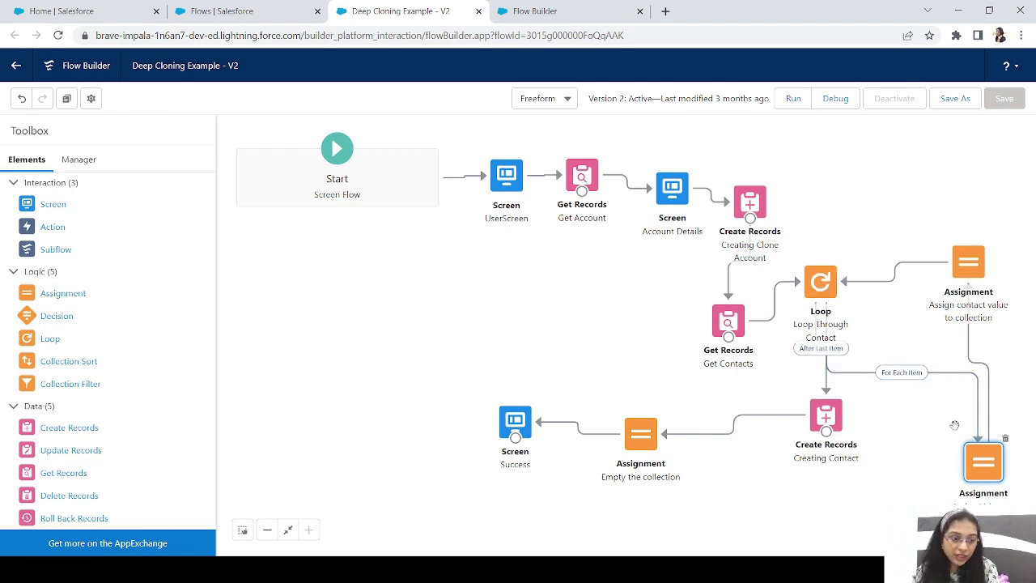
Step: Inspect the 'Assign Values to contact var' assignment, then open 'Assign contact value to collection'
double_click(986, 463)
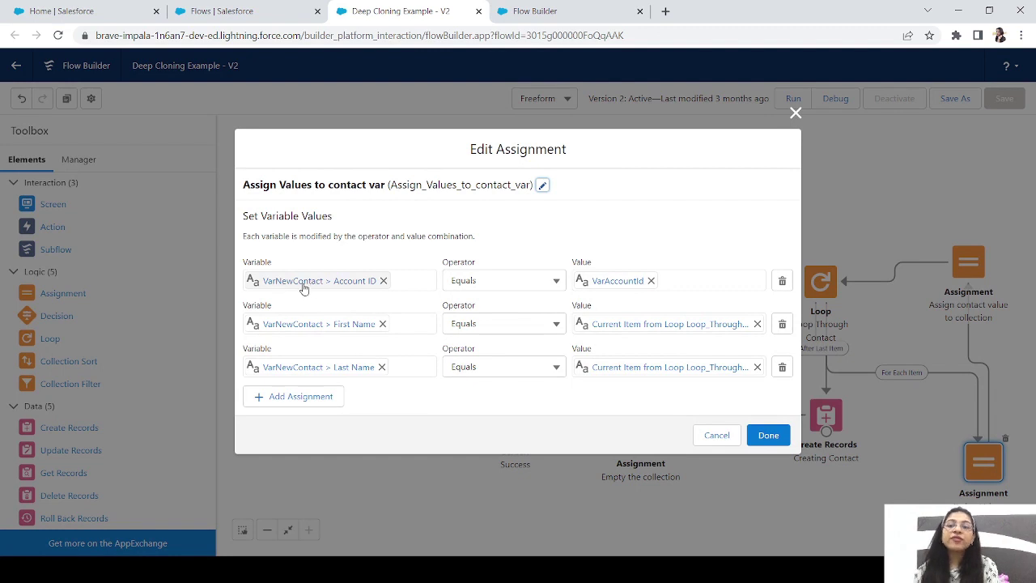
click(796, 114)
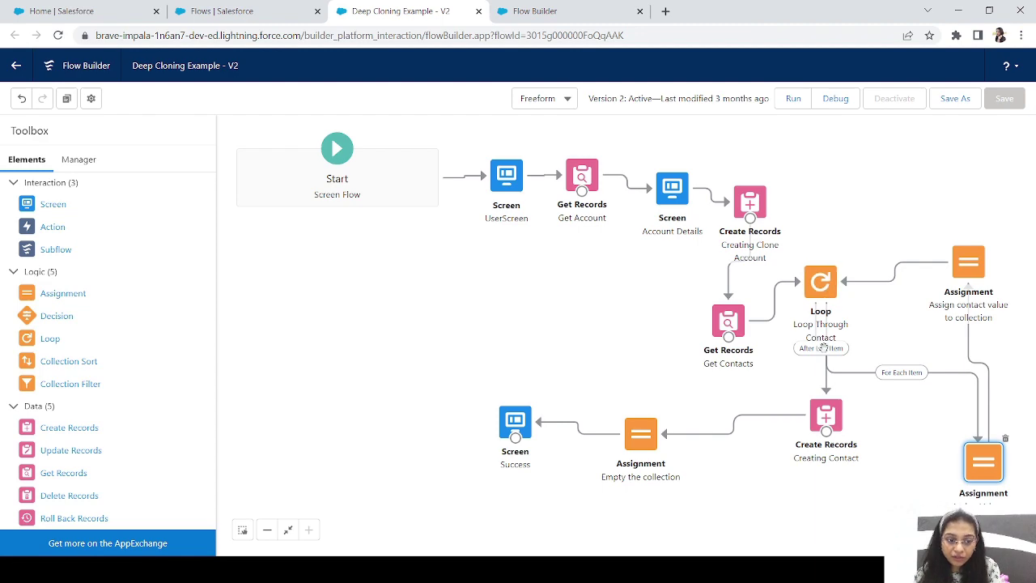
double_click(986, 475)
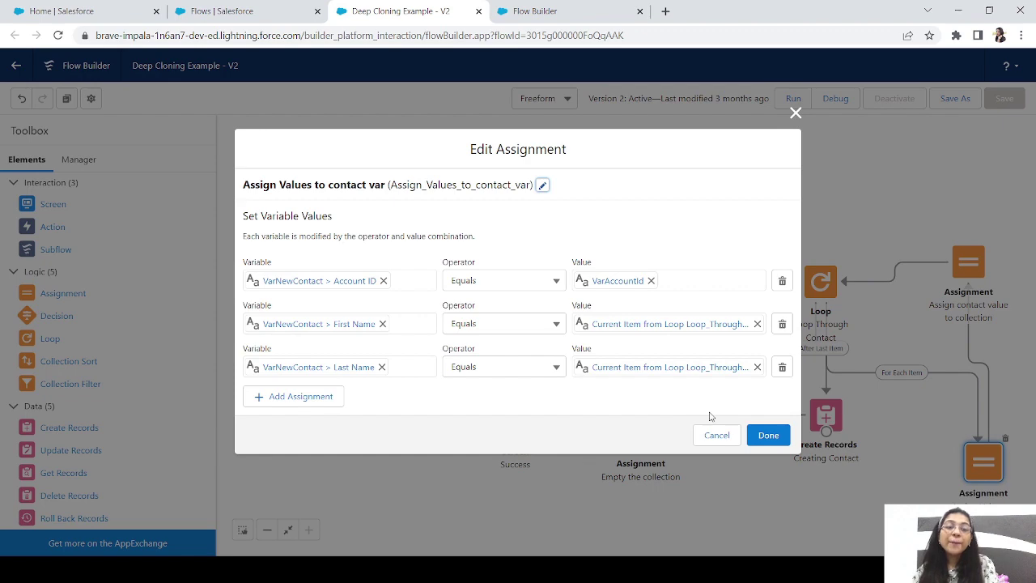
click(769, 440)
double_click(969, 262)
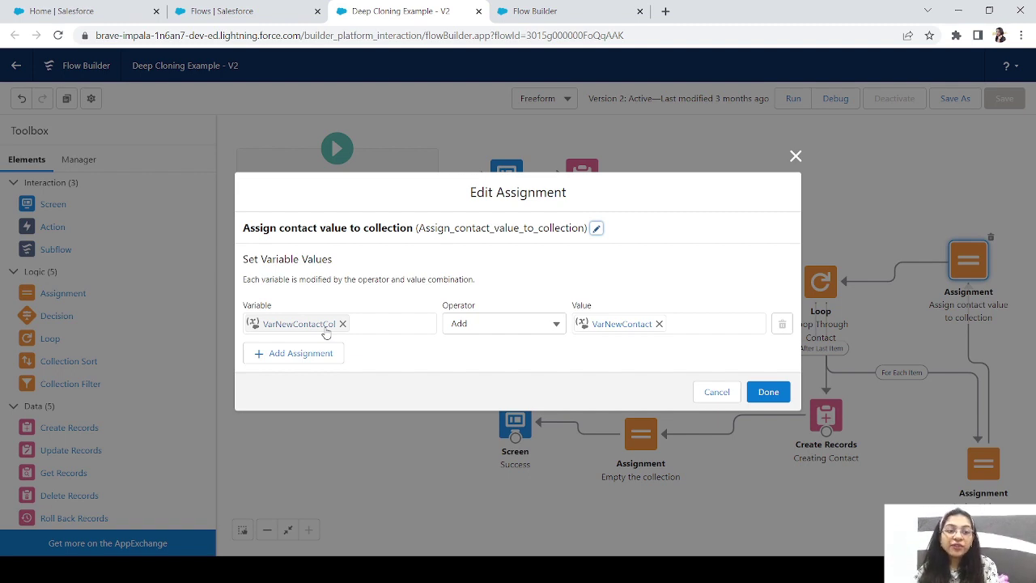
Step: Review both reference assignments again, then go back to the new flow's browser tab
click(796, 156)
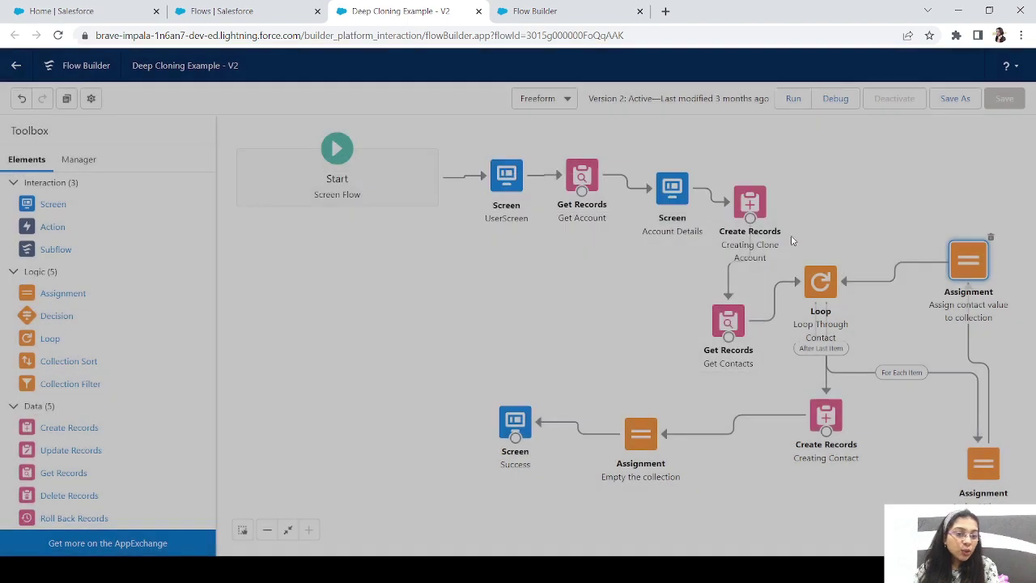
double_click(985, 476)
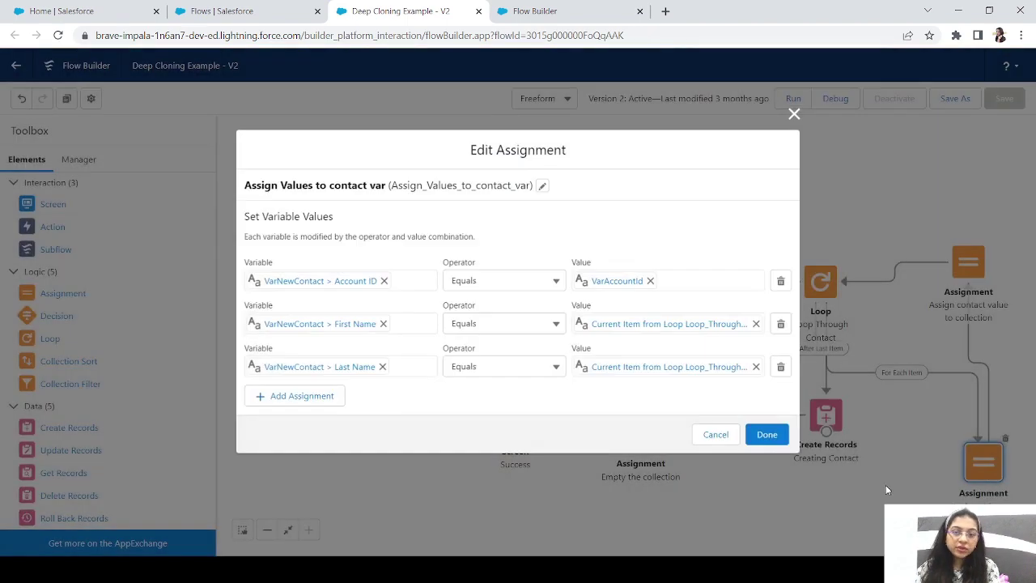
click(796, 112)
double_click(969, 263)
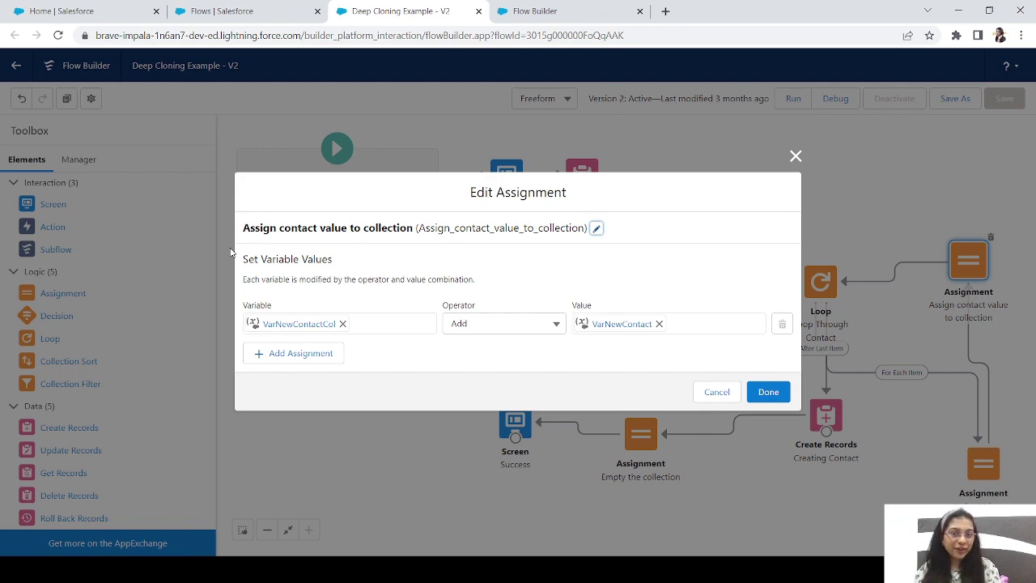
click(548, 20)
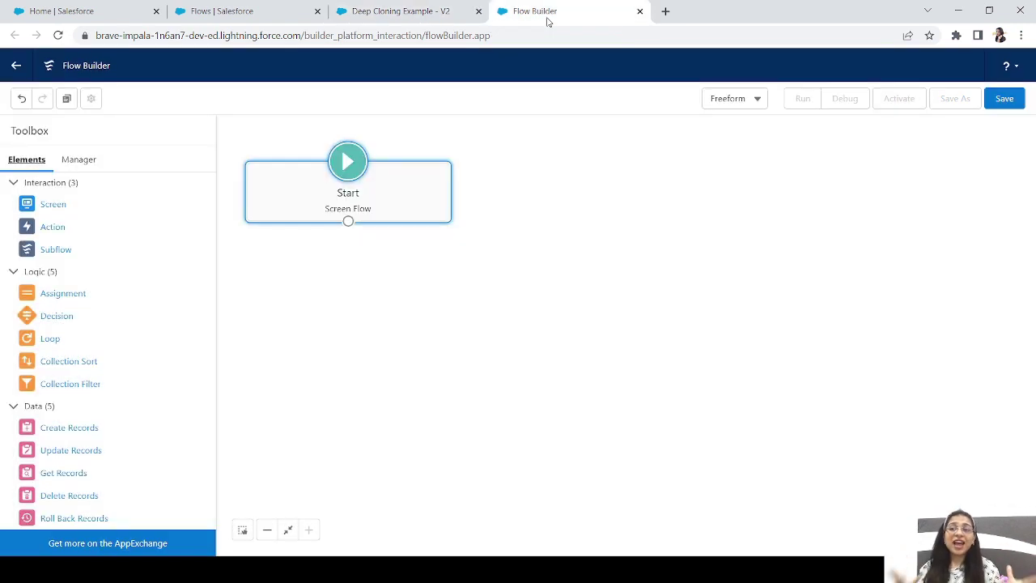